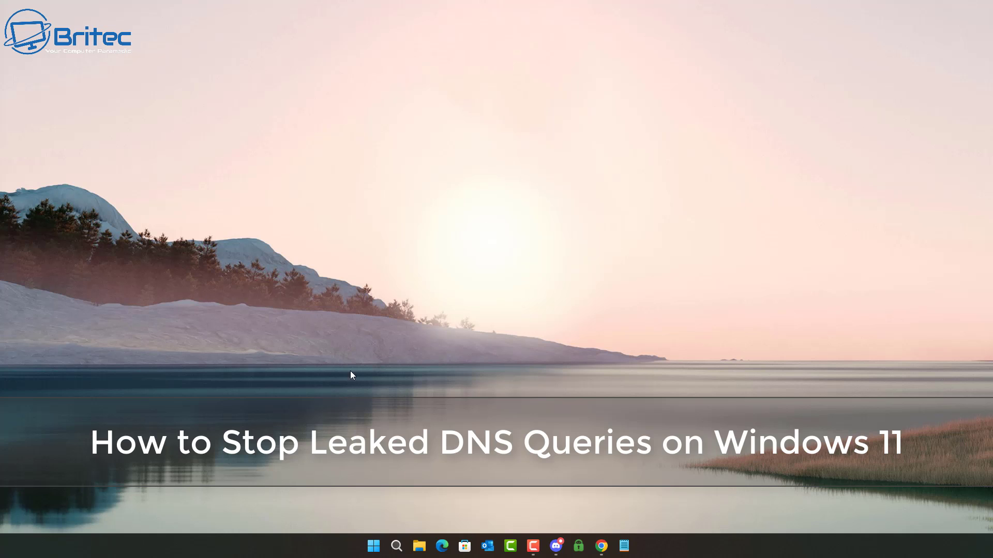
Step: Search the Start menu for 'gpedit' so Edit group policy appears as best match
click(376, 546)
text(gp)
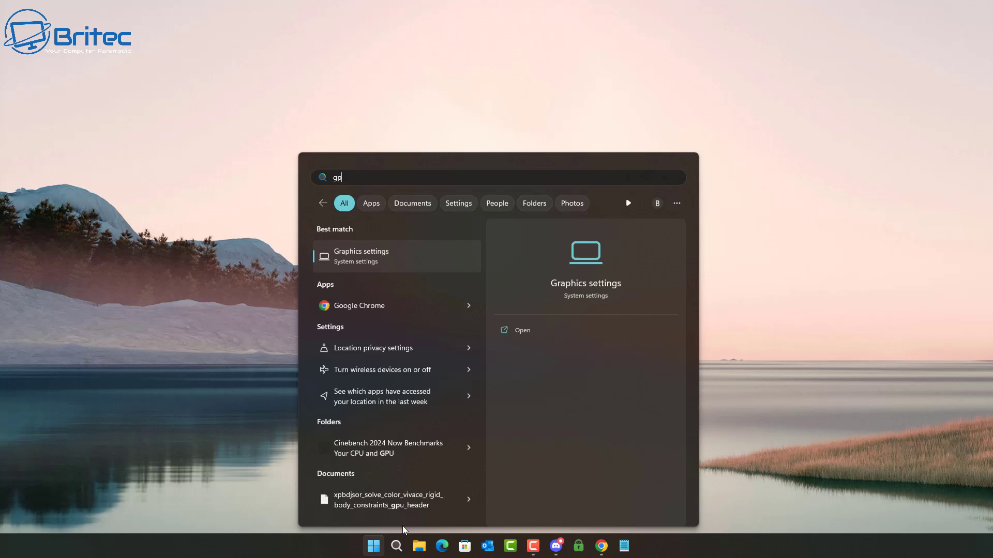
text(edit)
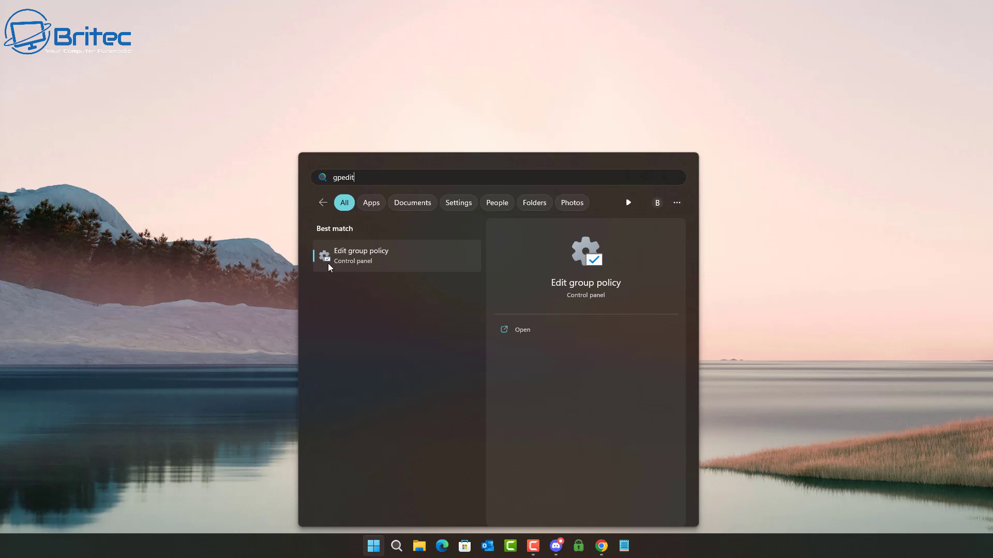
Step: Launch the editor and navigate to Computer Configuration > Administrative Templates > Network > DNS Client
click(358, 258)
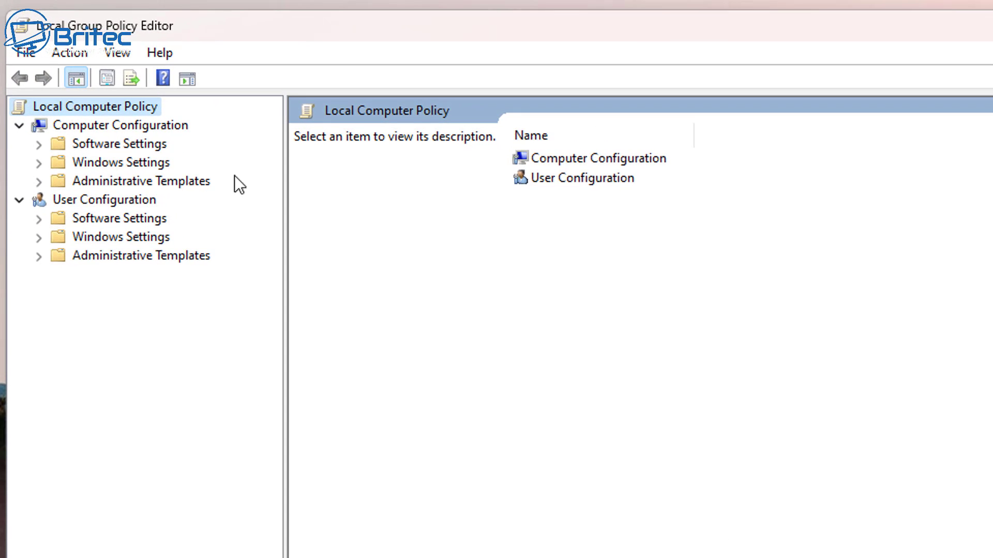
click(162, 129)
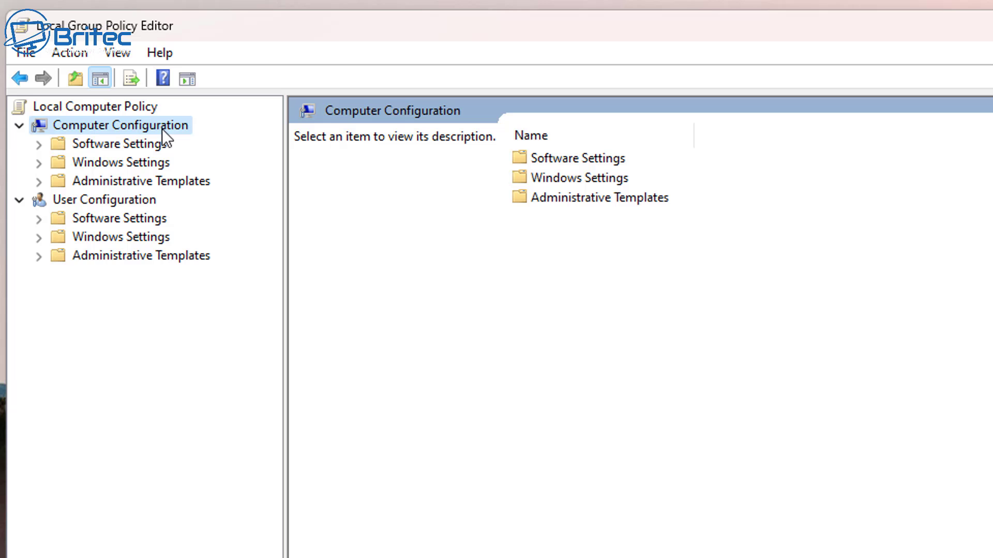
click(97, 186)
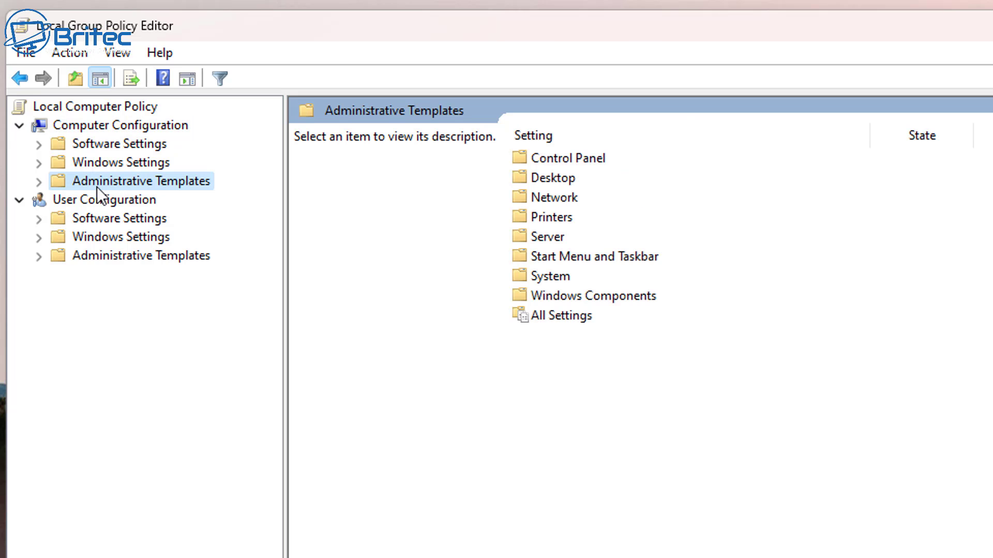
click(38, 181)
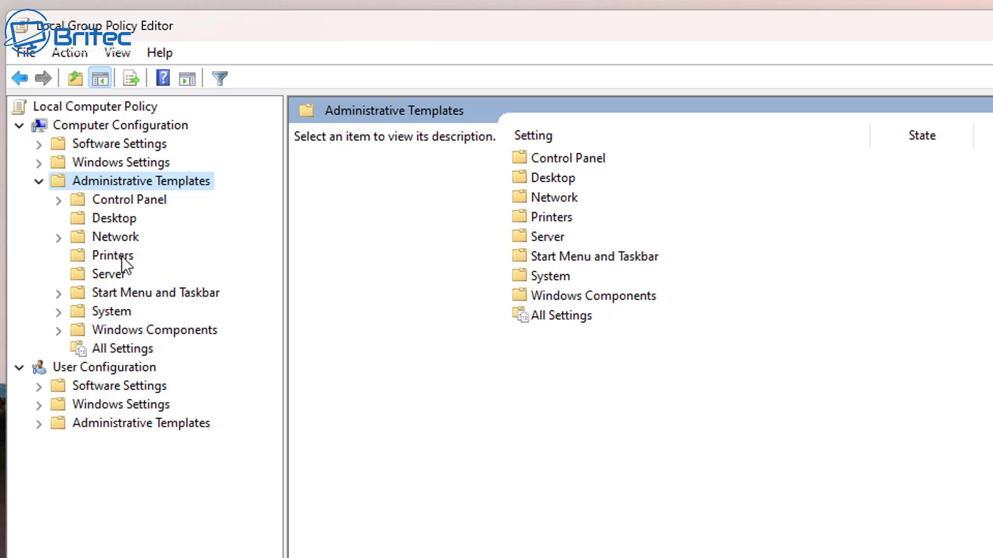
click(117, 237)
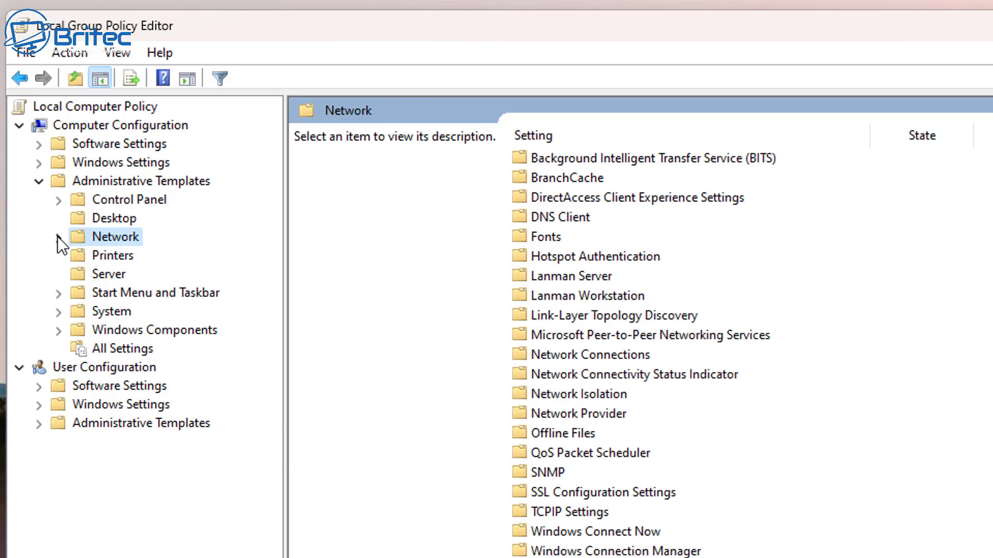
click(57, 237)
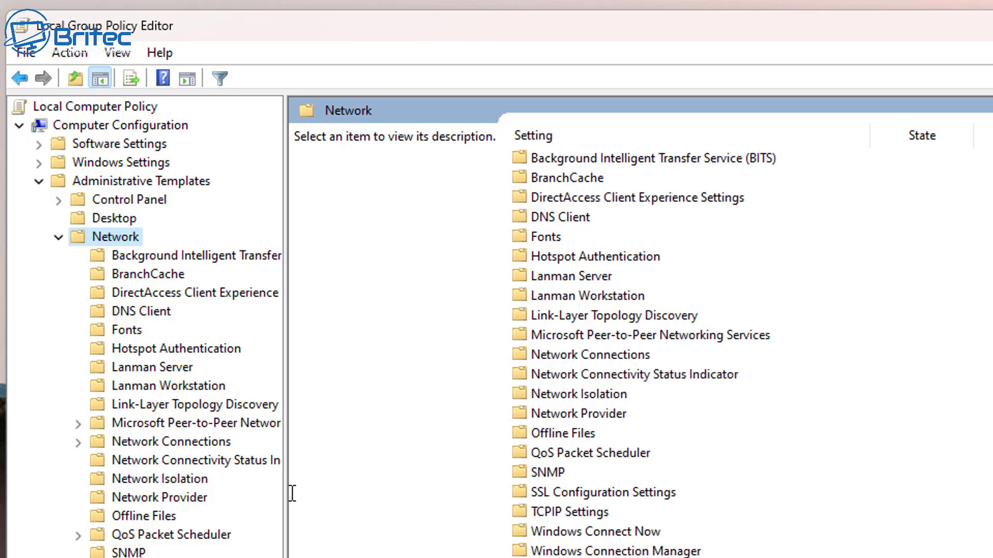
click(151, 315)
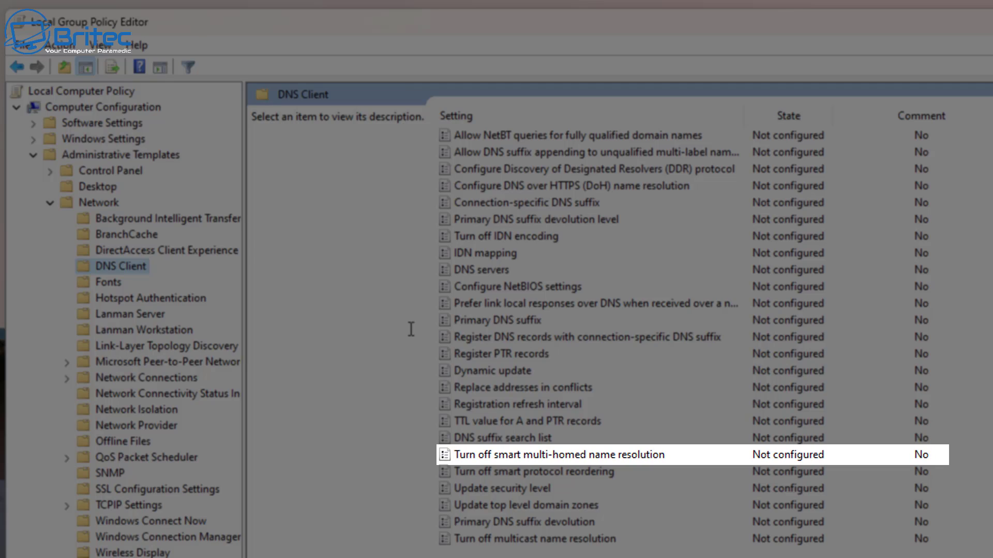
Step: Open the Turn off smart multi-homed name resolution setting window and centre it
click(529, 473)
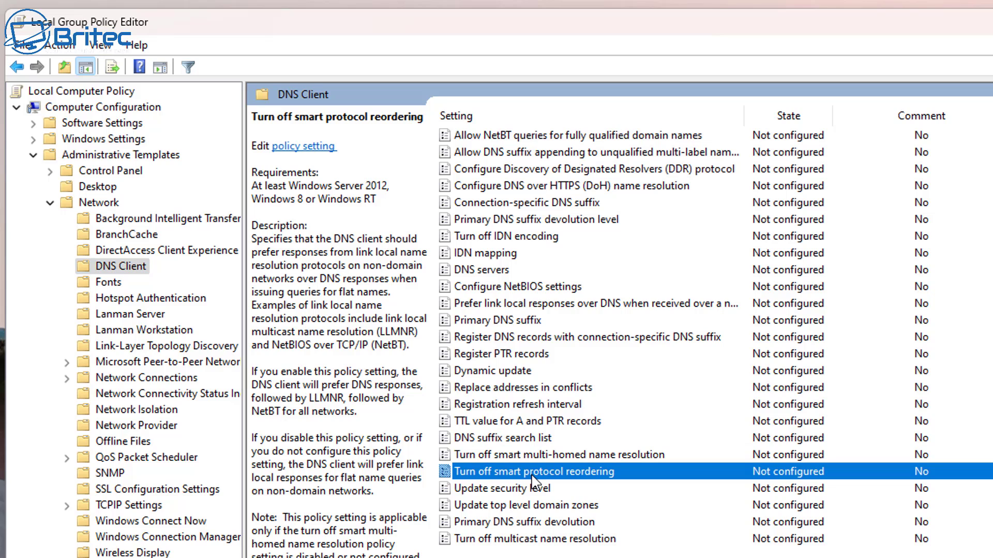
click(516, 460)
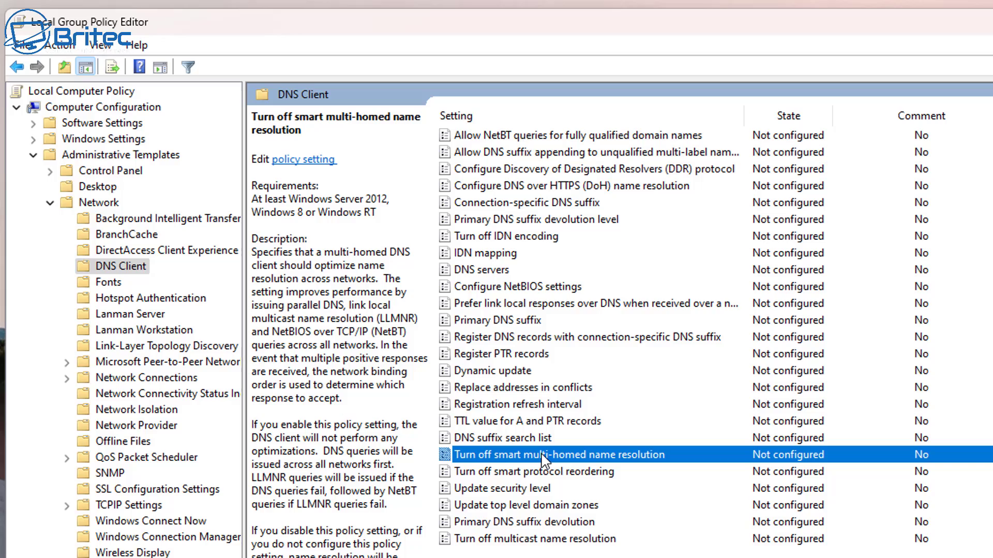
double_click(542, 456)
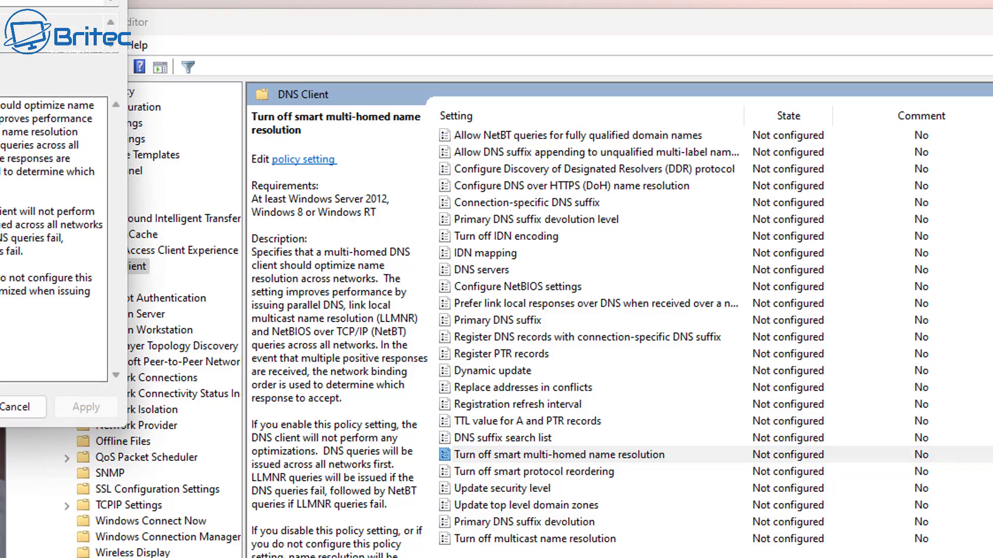
drag(3, 3, 660, 129)
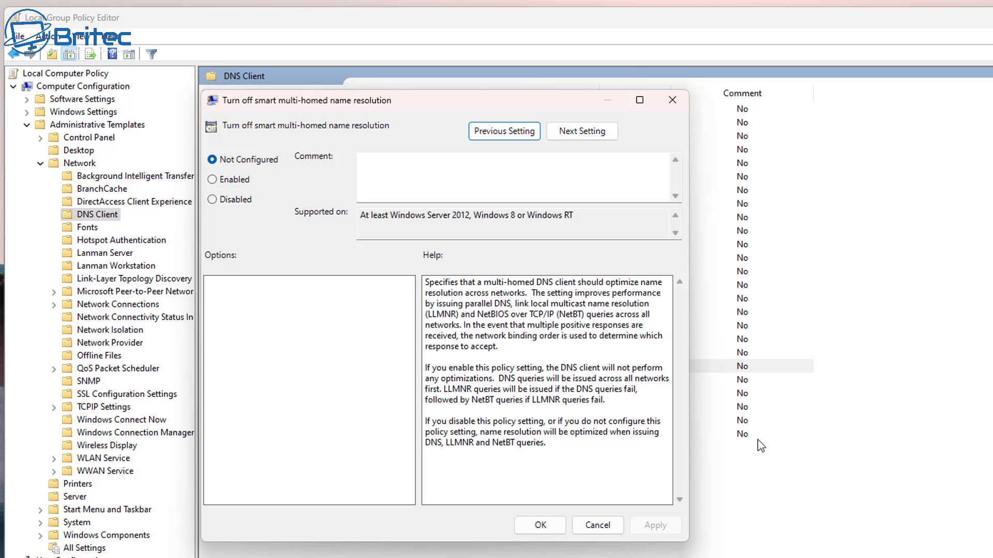
Step: Set the policy to Enabled, apply and confirm, then minimize the editor
click(238, 181)
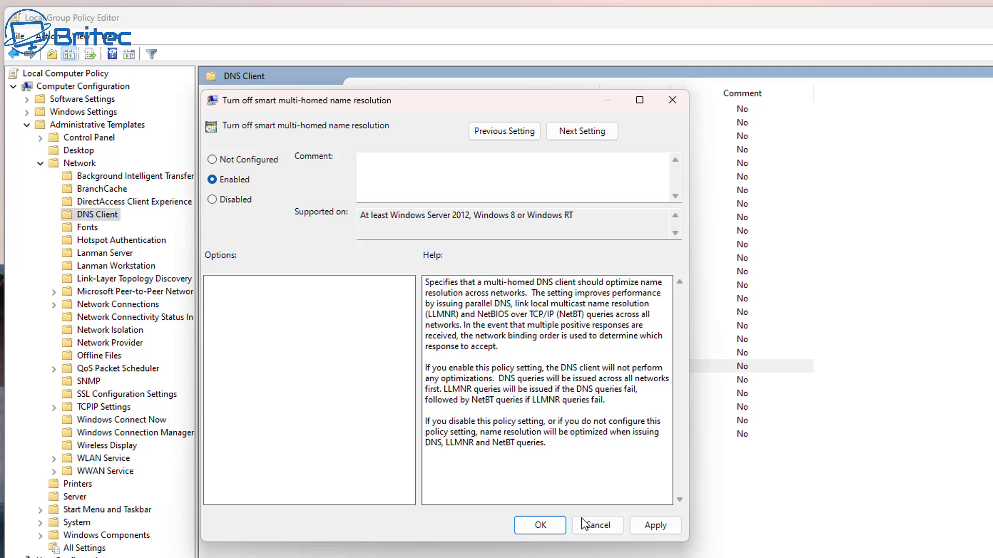
click(654, 529)
click(540, 525)
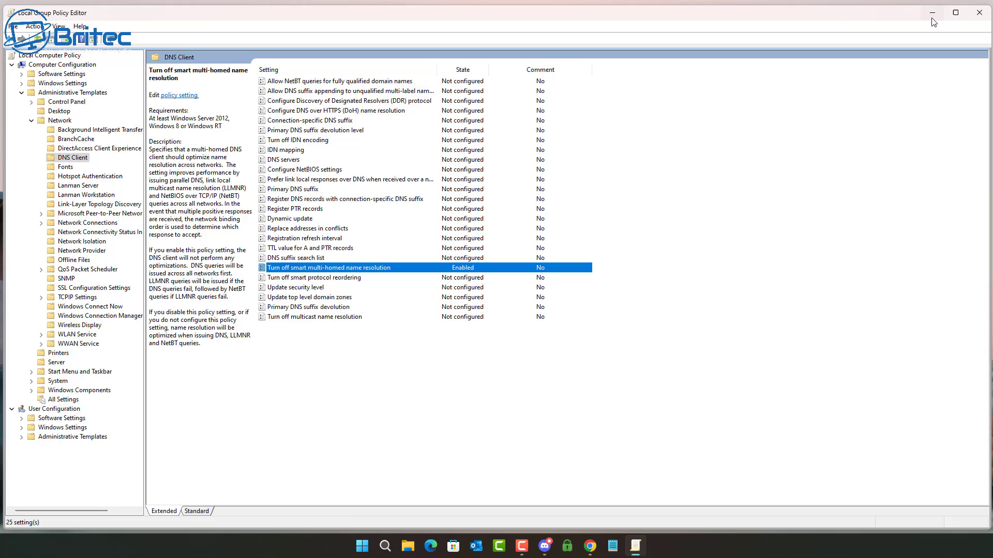
click(932, 19)
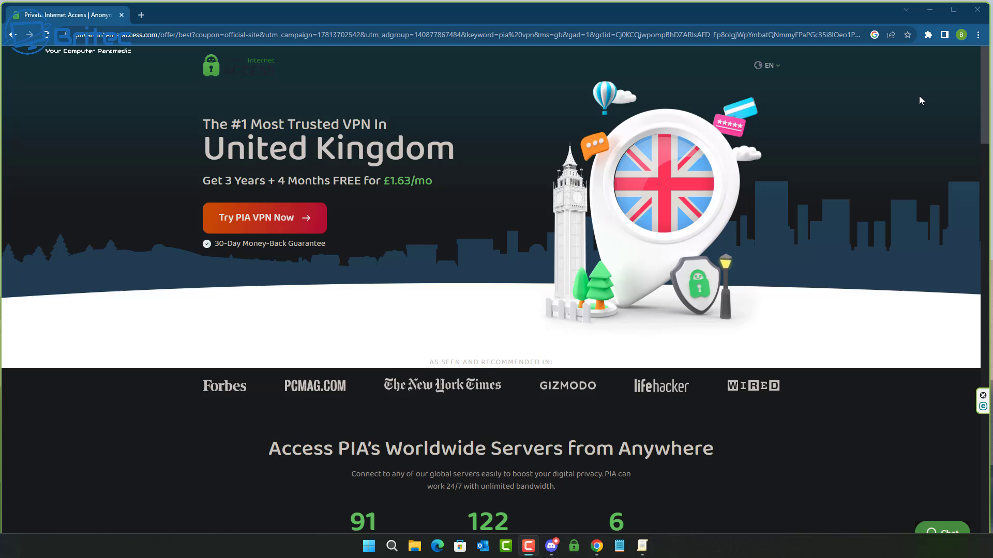
Step: Scroll the Private Internet Access page down to the Unbreakable VPN Security section
scroll(919, 96, down, 3)
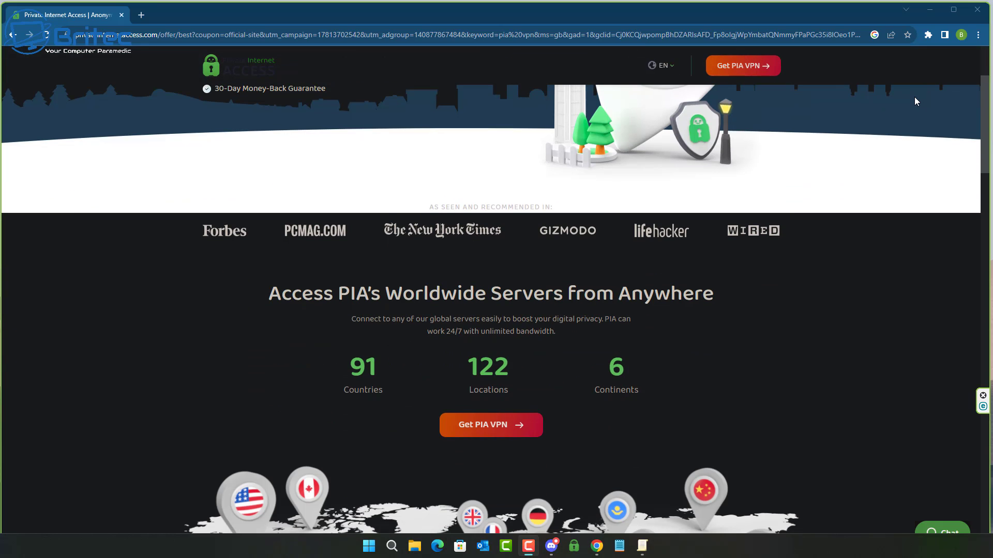
scroll(910, 102, down, 1)
scroll(879, 109, down, 2)
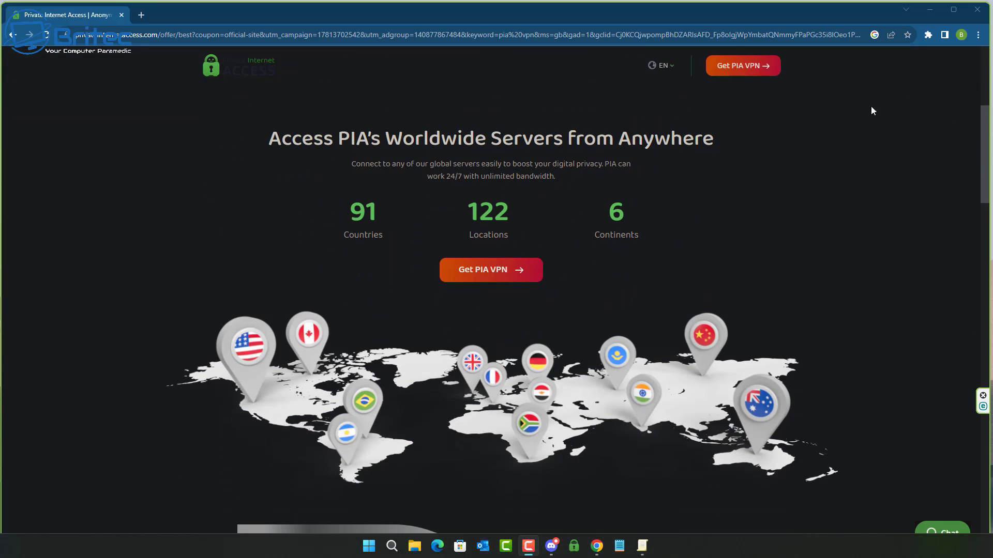
scroll(679, 199, down, 2)
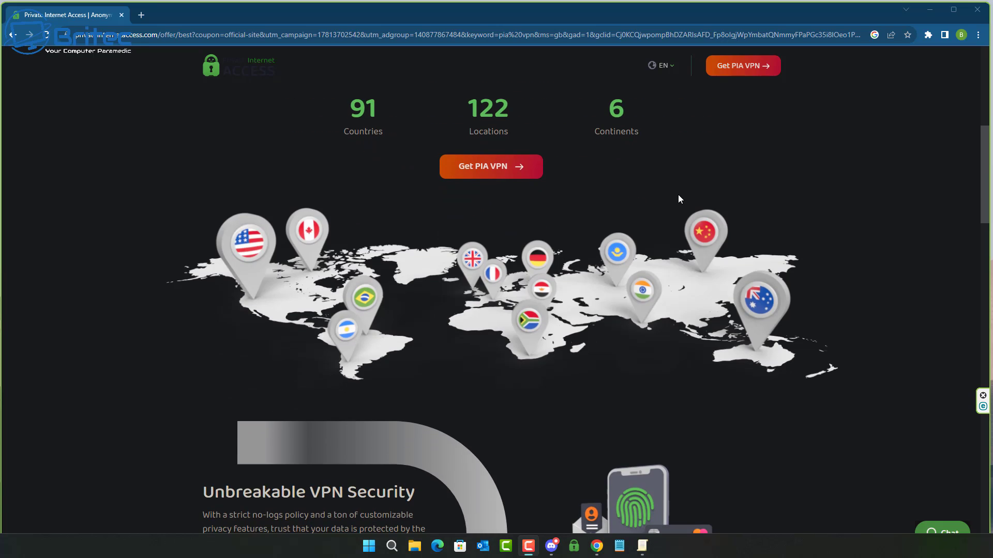
scroll(678, 195, down, 3)
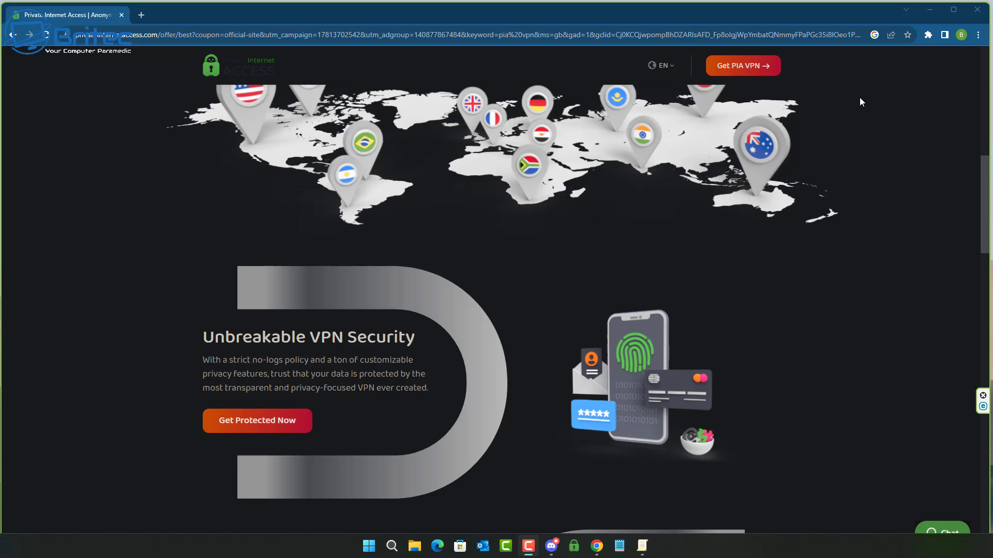
Step: Close Chrome and launch Registry Editor from a Start search for 'regedit'
click(977, 10)
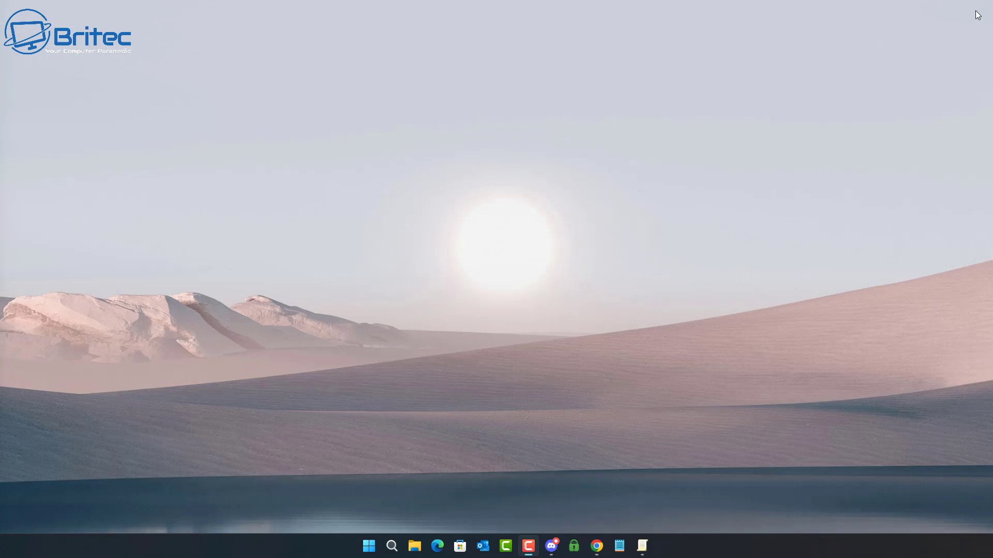
click(364, 553)
text(re)
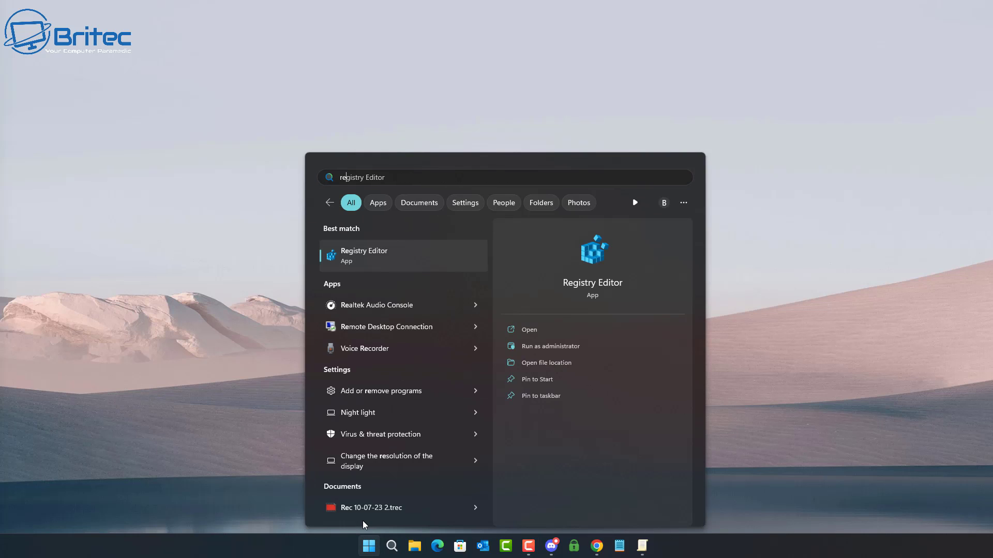
text(gedit)
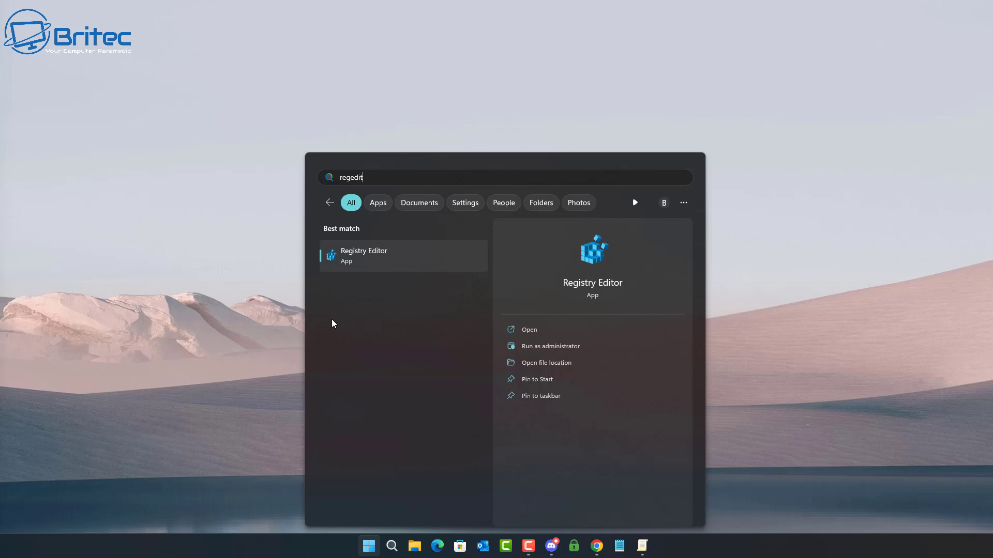
click(360, 261)
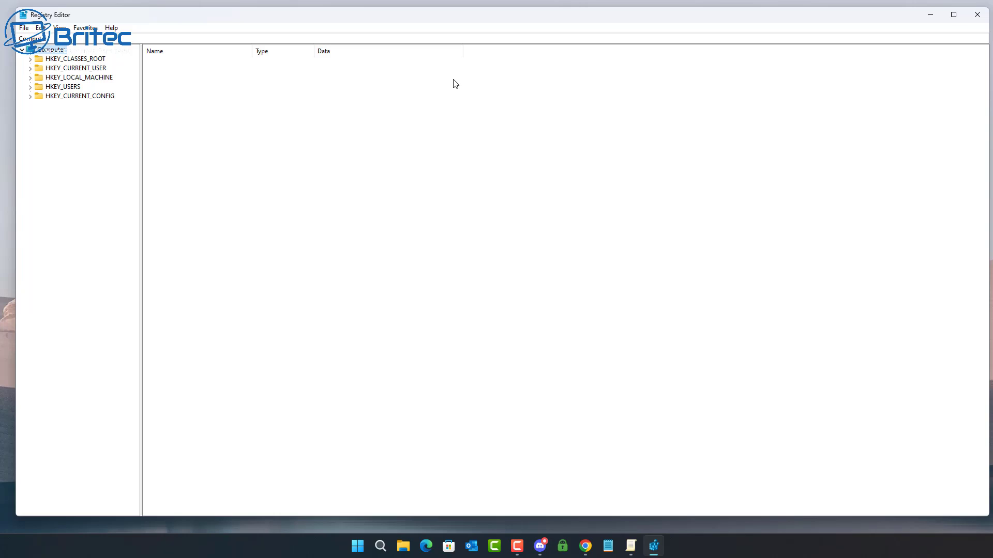
Step: Expand HKEY_LOCAL_MACHINE > SOFTWARE > Policies > Microsoft in the key tree
click(98, 80)
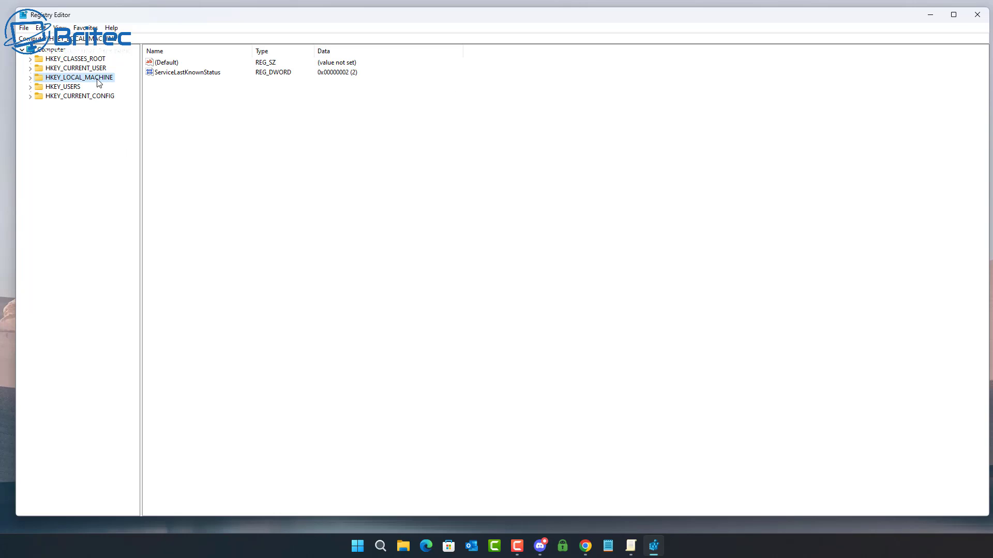
click(30, 78)
click(47, 124)
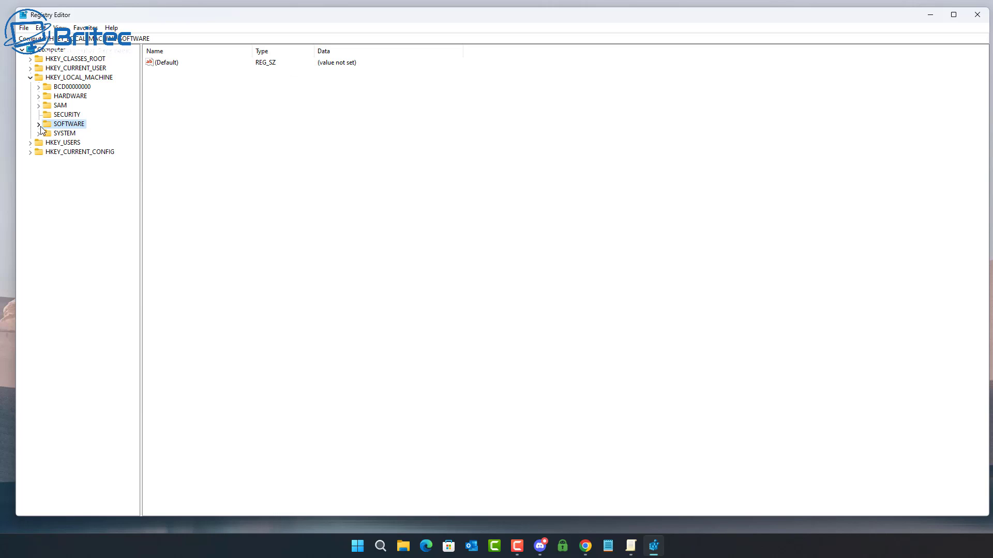
click(39, 125)
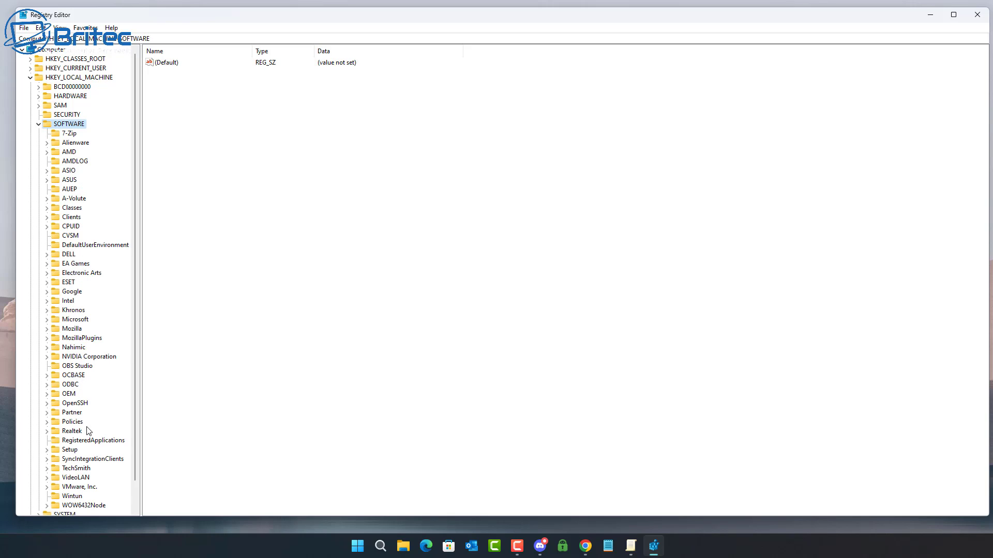
click(75, 422)
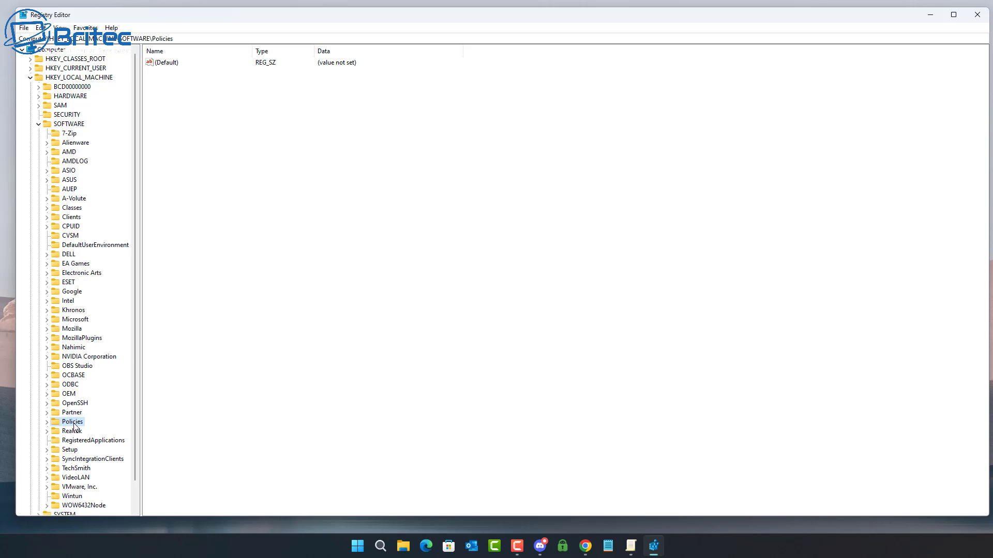
click(47, 423)
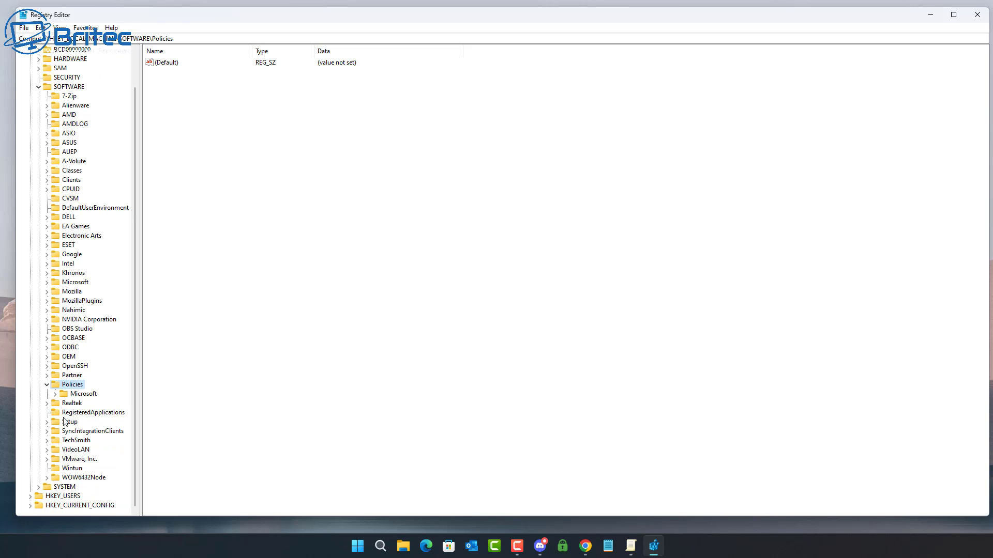
click(82, 396)
click(55, 394)
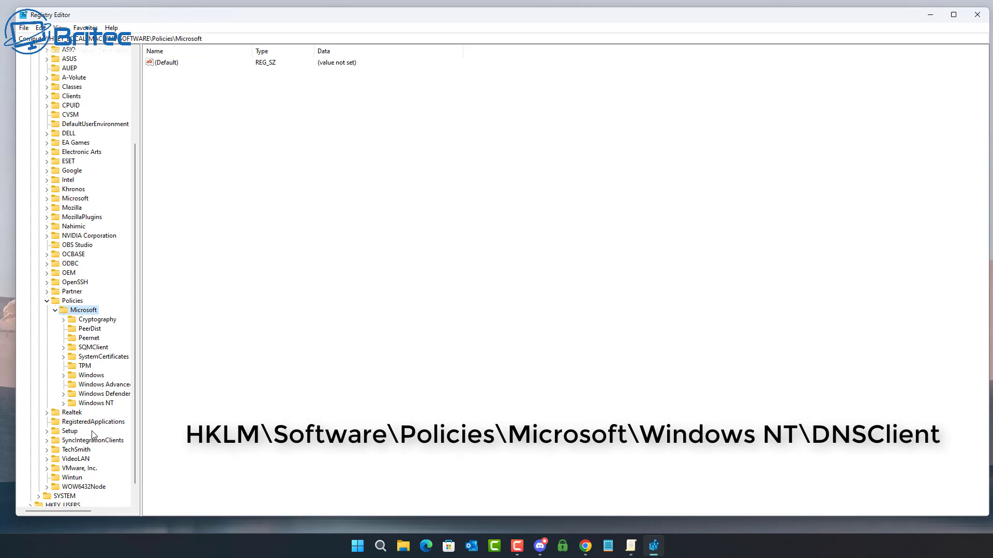
Step: Widen the tree pane and open Windows NT\DNSClient, showing DisableSmartNameResolution = 1
scroll(93, 433, down, 3)
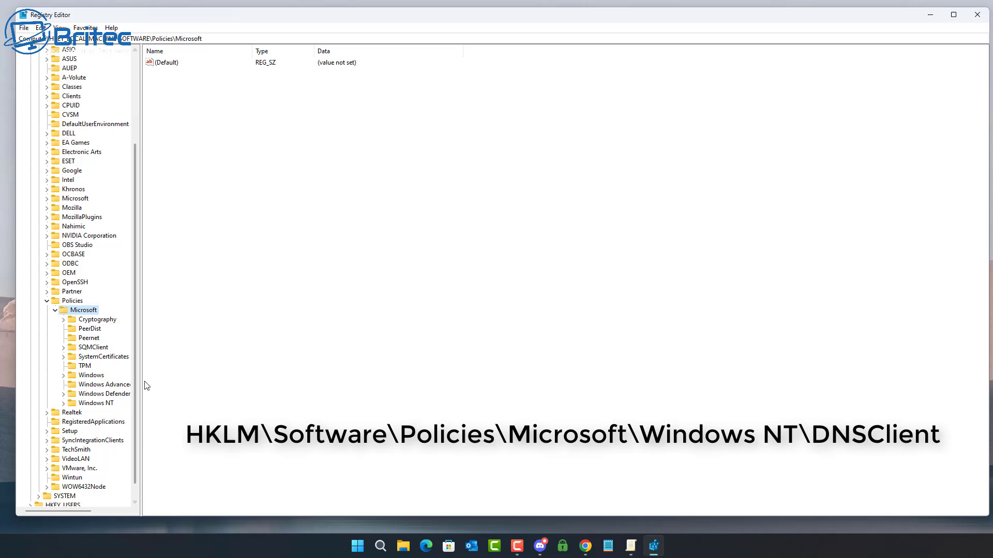
drag(143, 385, 243, 384)
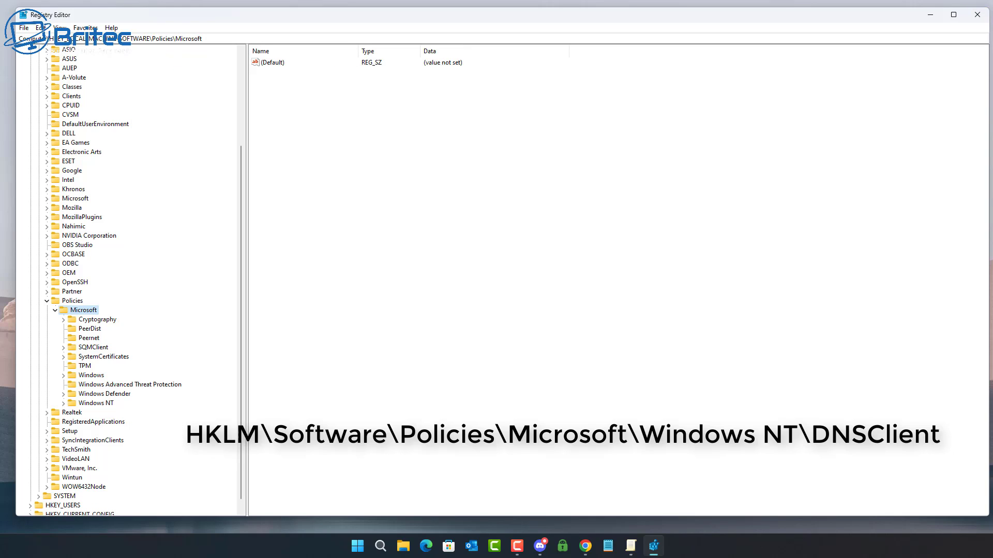
click(681, 232)
click(70, 404)
click(64, 403)
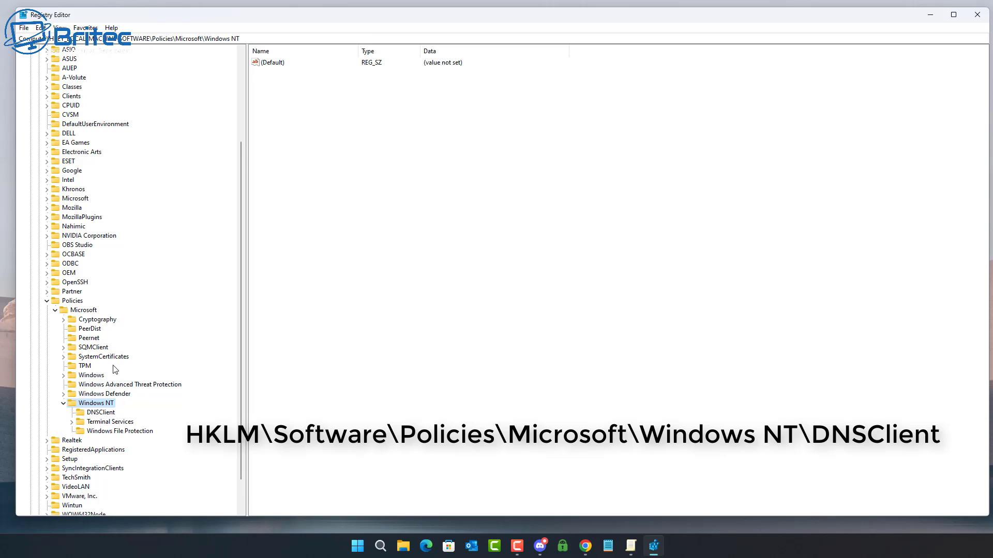
scroll(114, 369, down, 2)
click(96, 376)
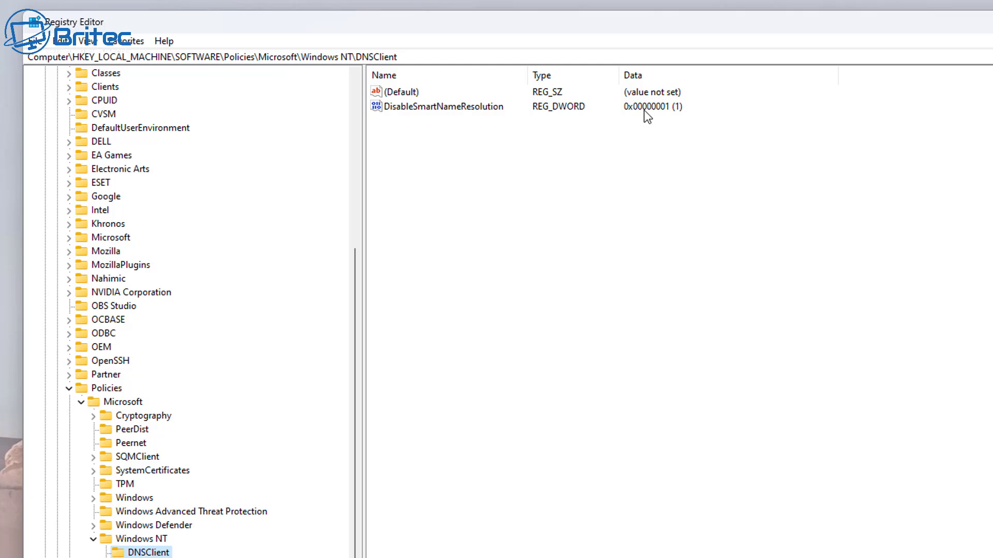
click(455, 109)
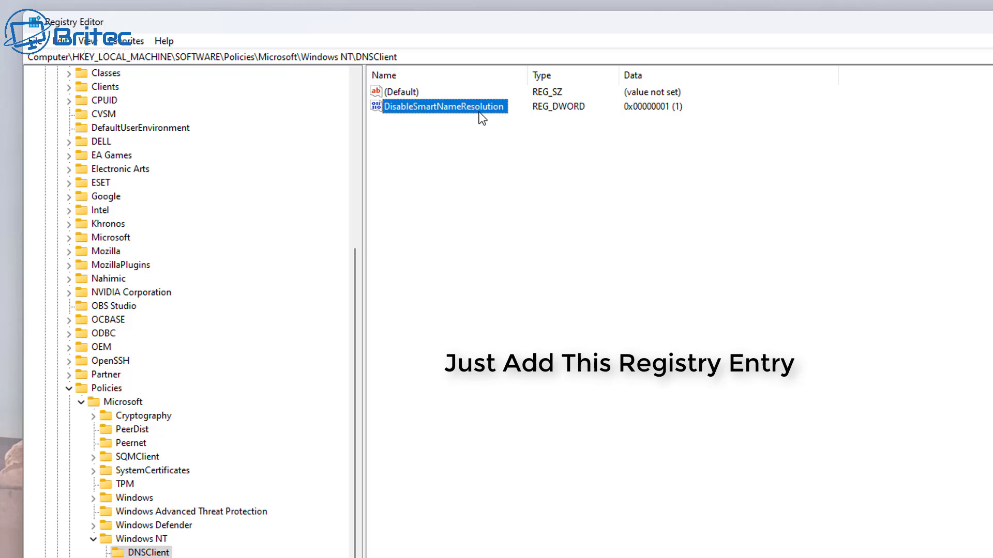
right_click(452, 180)
mouse_move(505, 192)
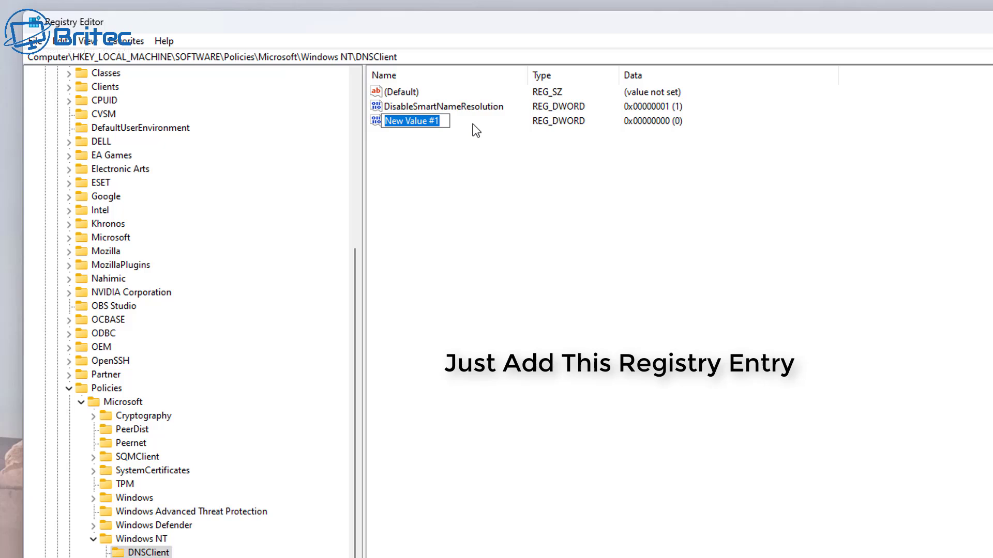
key(Return)
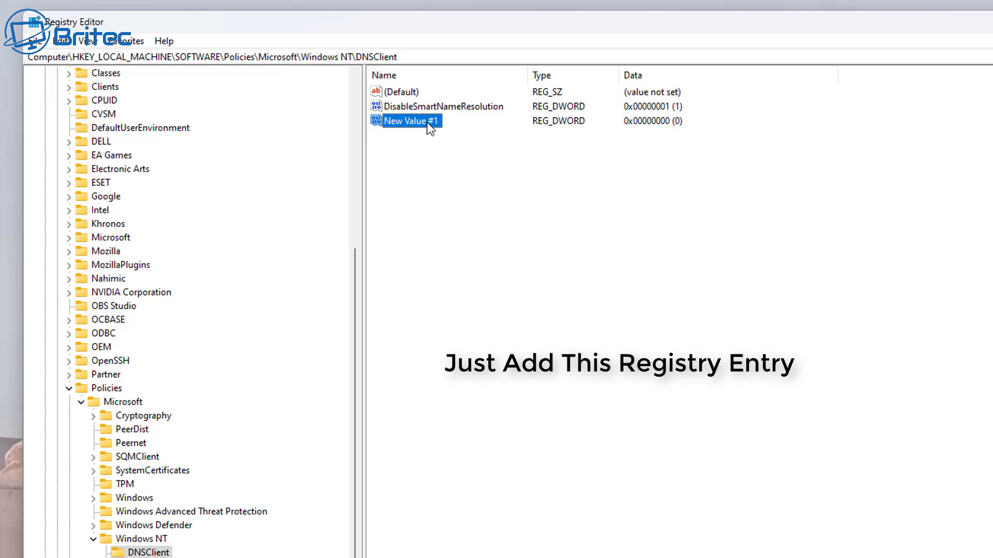
right_click(430, 130)
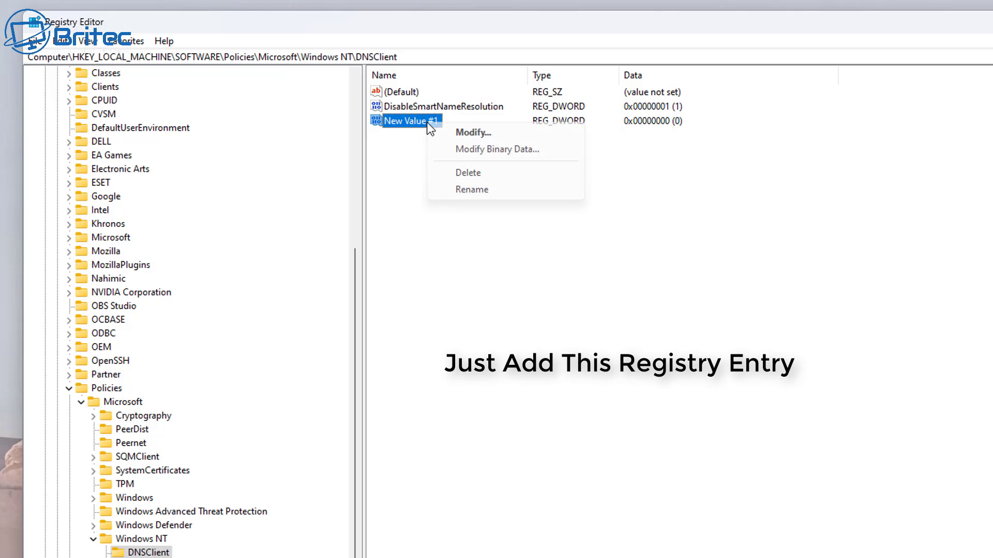
click(468, 173)
click(852, 265)
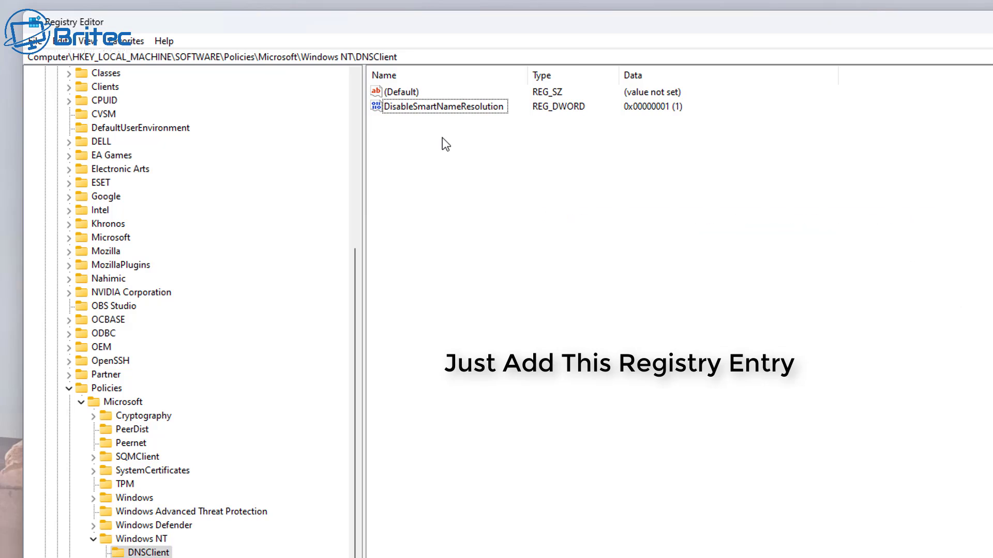
double_click(454, 109)
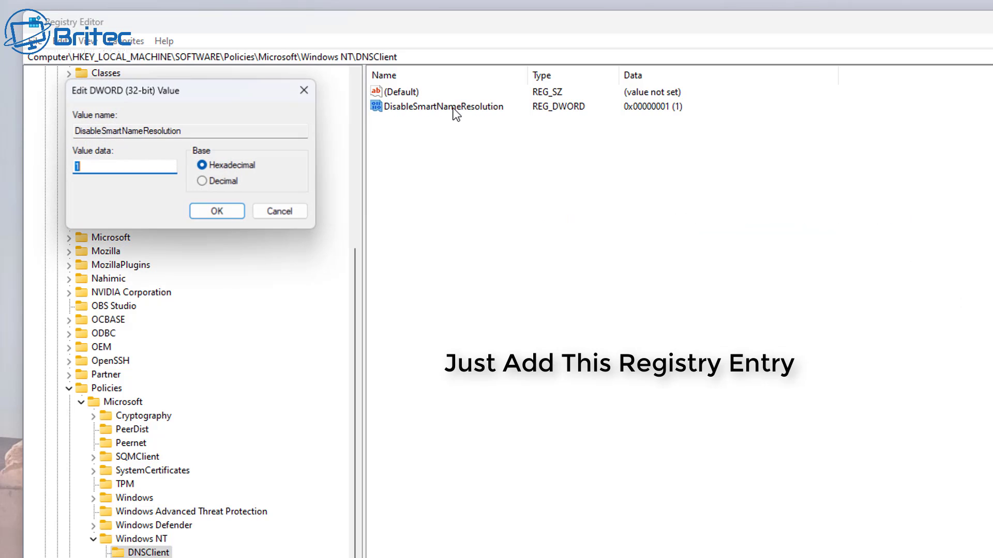
click(85, 168)
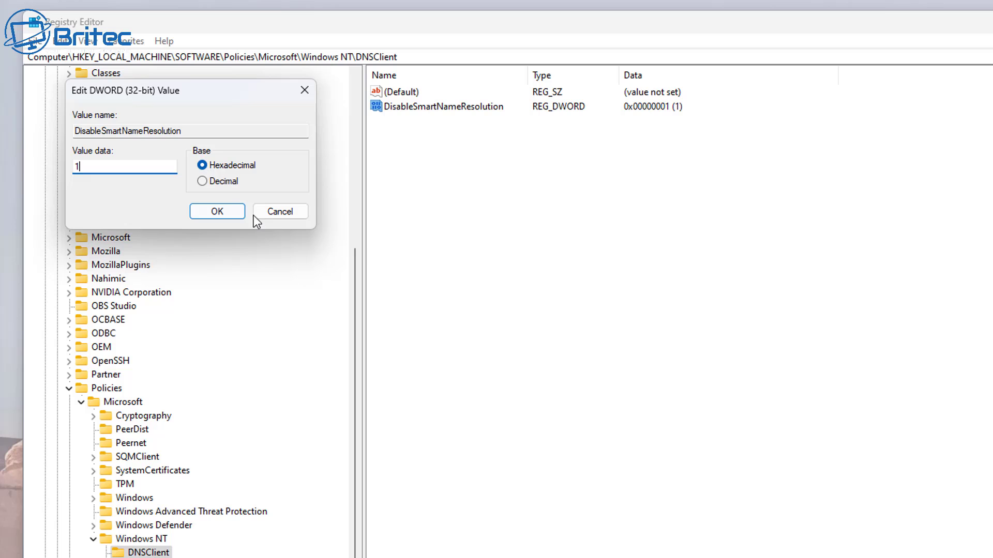
click(287, 213)
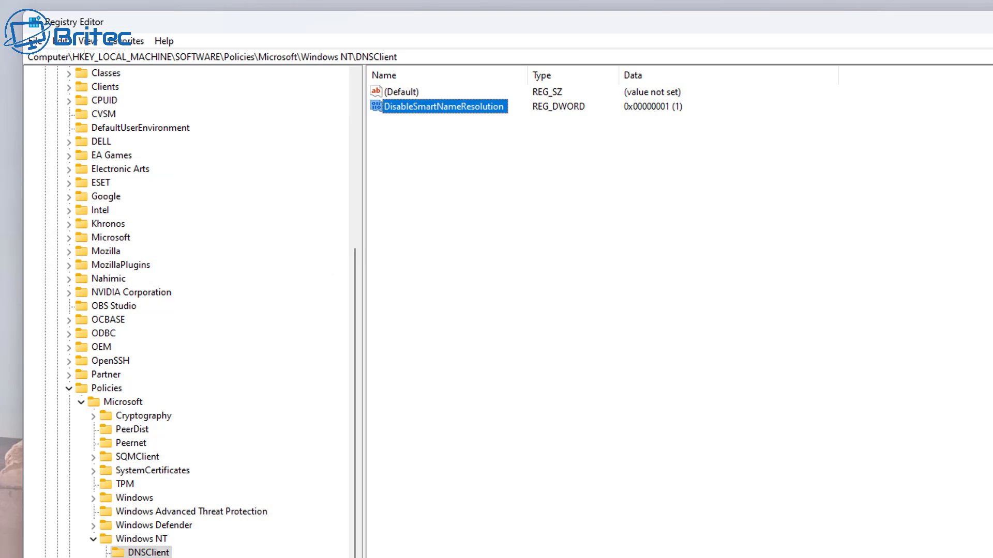